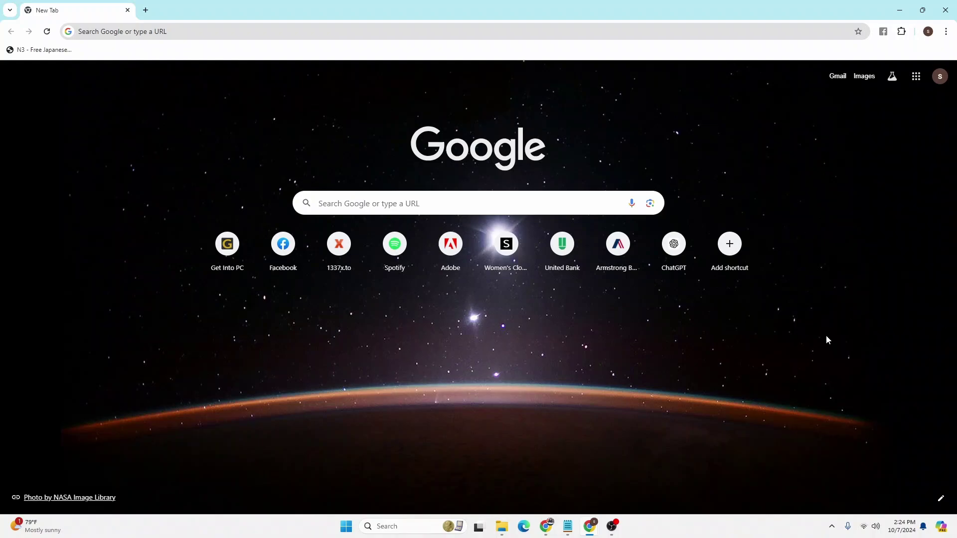
# Step: Load bankofbozeman.com in Chrome's address bar
pyautogui.click(573, 32)
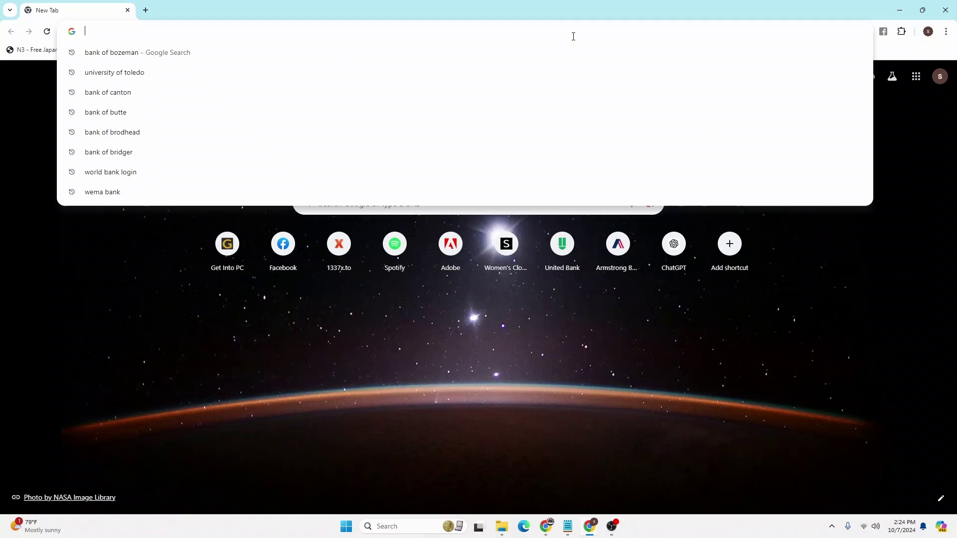
pyautogui.write('bankofbozeman.')
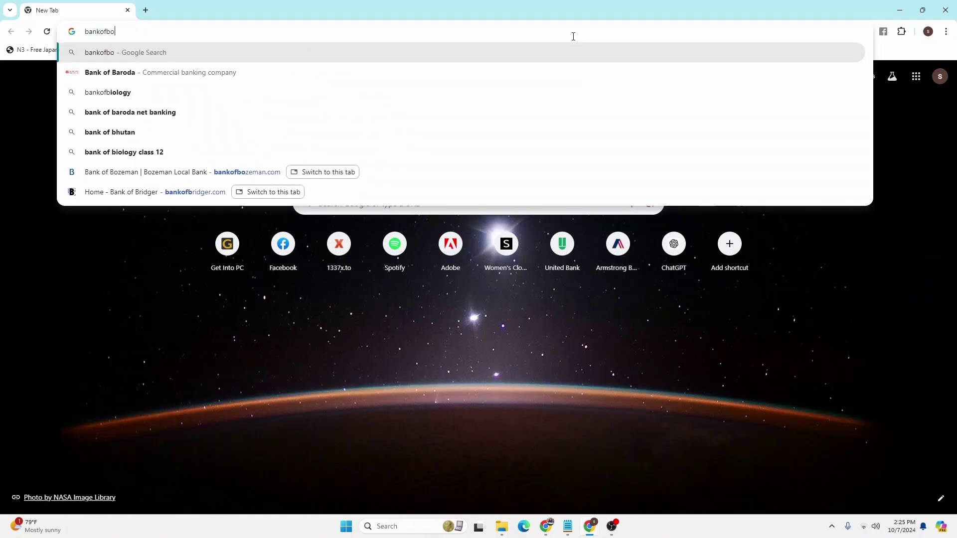
pyautogui.write('com')
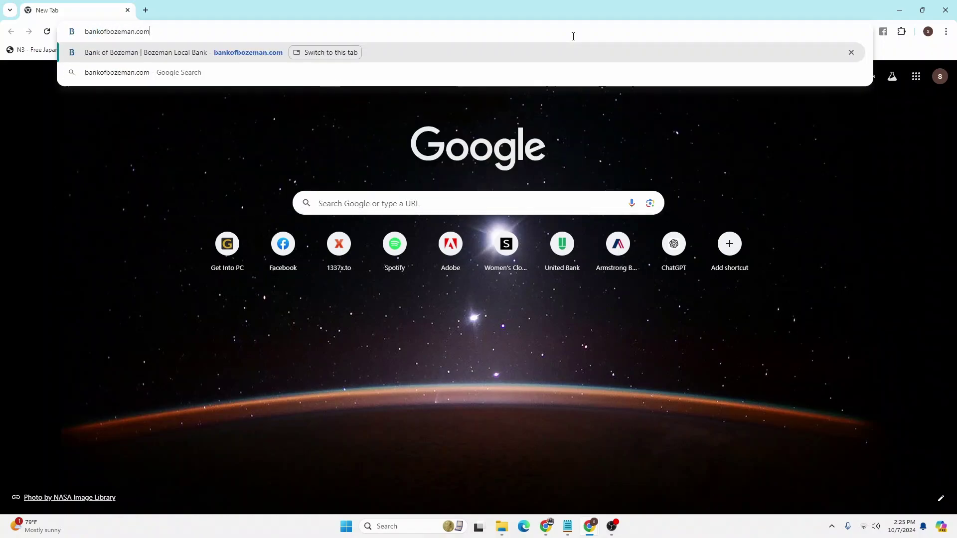
pyautogui.press('Return')
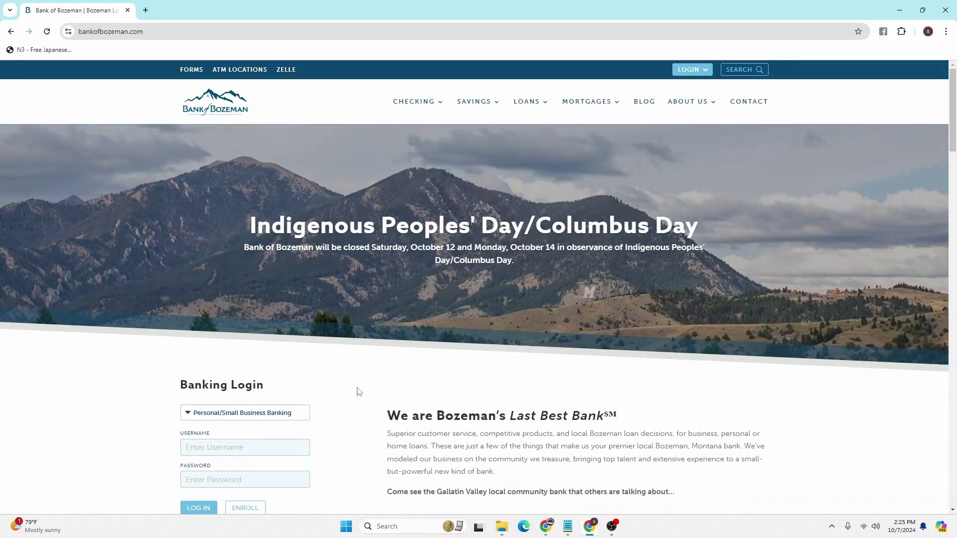
pyautogui.scroll(-2, 357, 391)
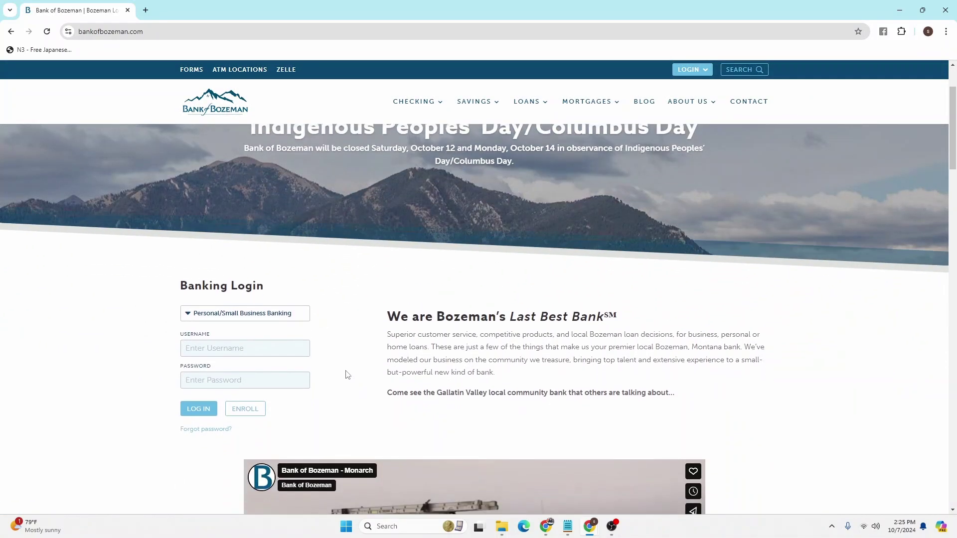
# Step: Focus the page's Username and Password fields, then open the header quick login panel
pyautogui.click(220, 348)
pyautogui.click(229, 376)
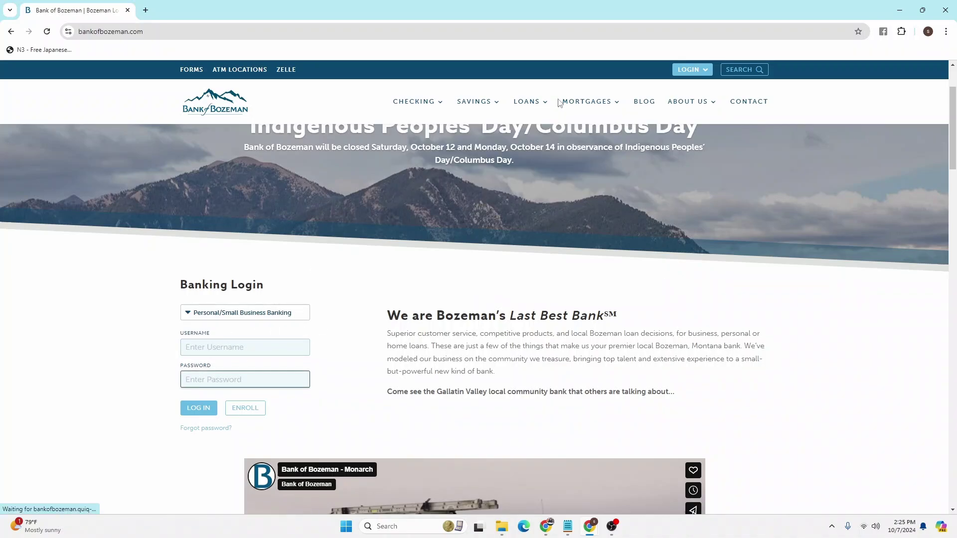
pyautogui.click(694, 69)
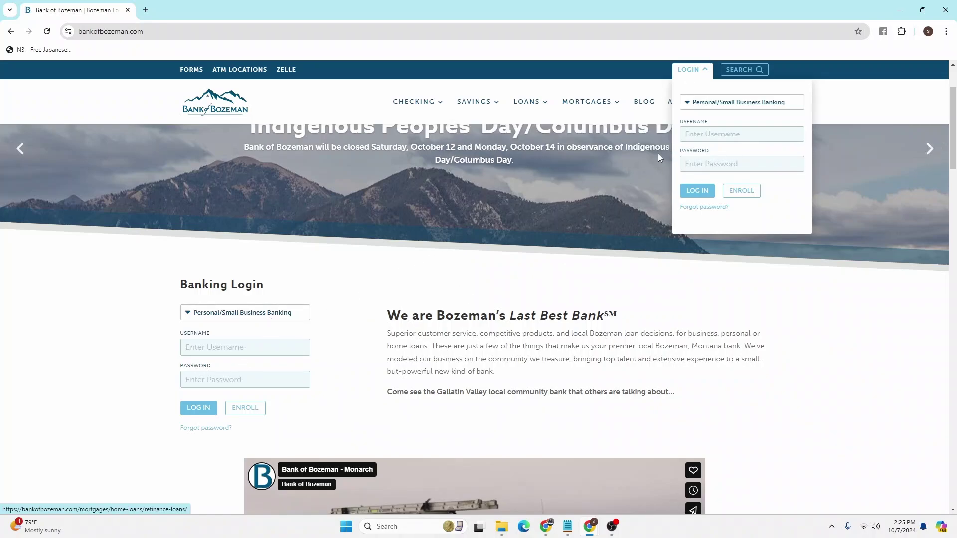
# Step: Keep Personal/Small Business Banking as the account type and focus the panel's username field
pyautogui.click(712, 104)
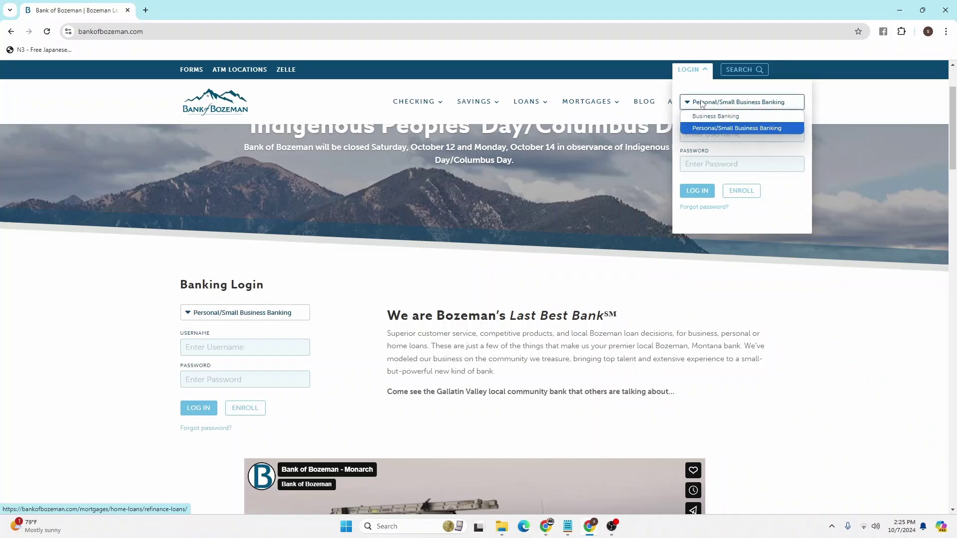
pyautogui.click(712, 128)
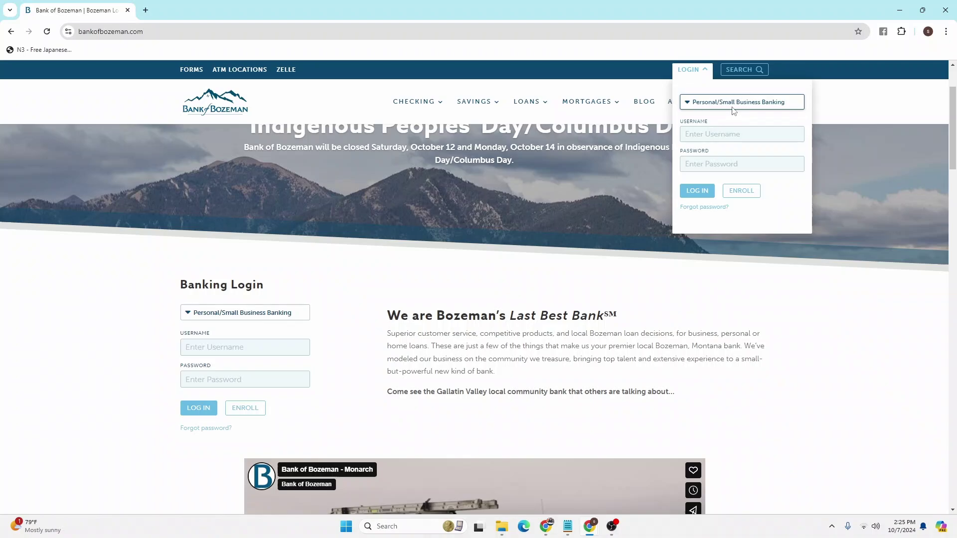
pyautogui.scroll(3, 514, 186)
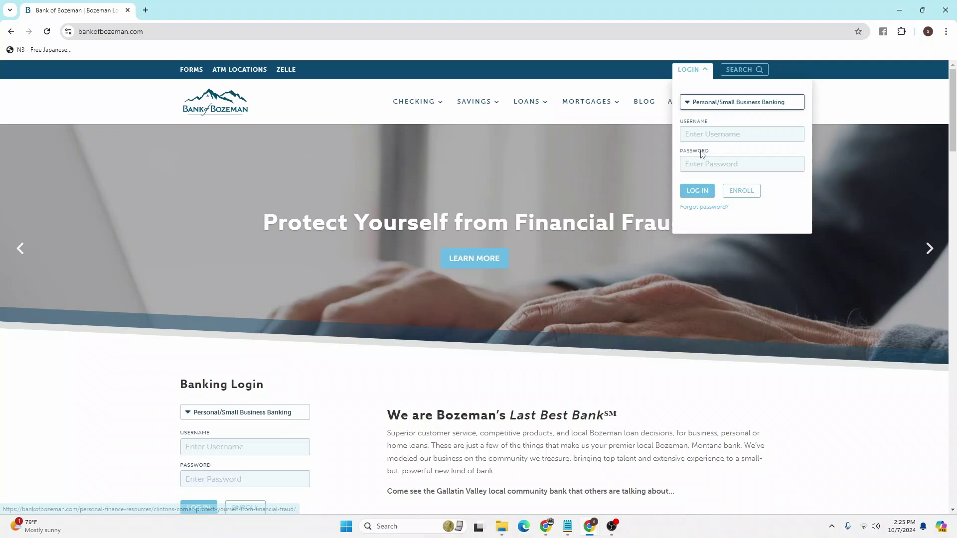
pyautogui.click(722, 133)
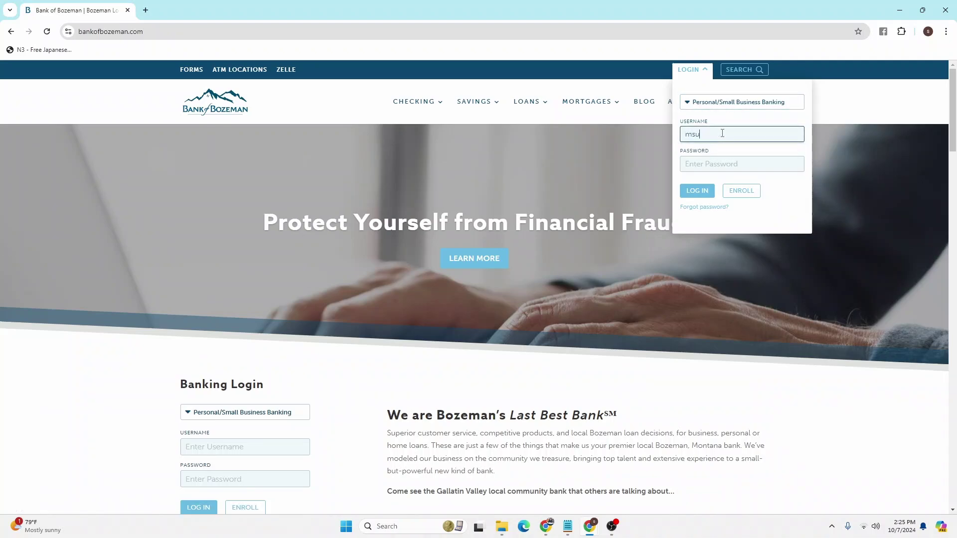
pyautogui.press('Tab')
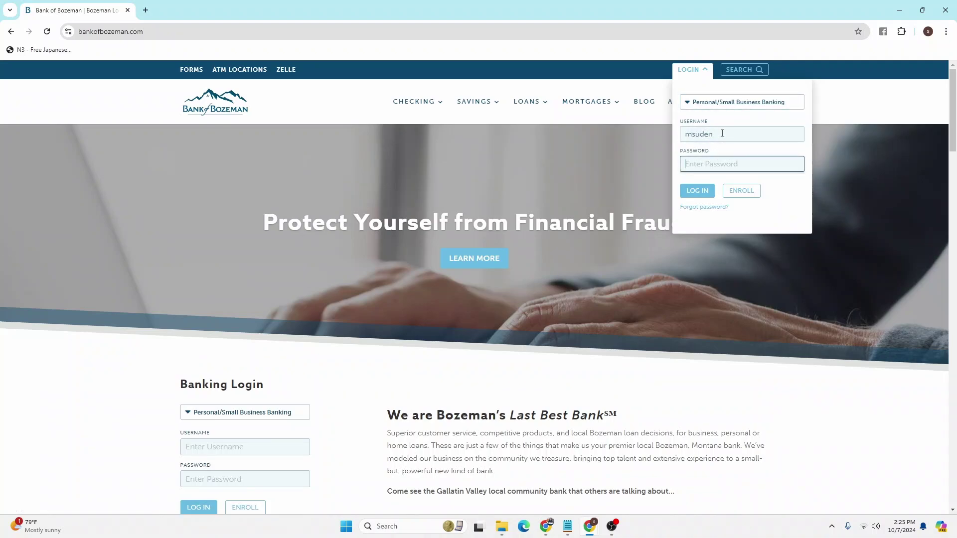
pyautogui.write('••••')
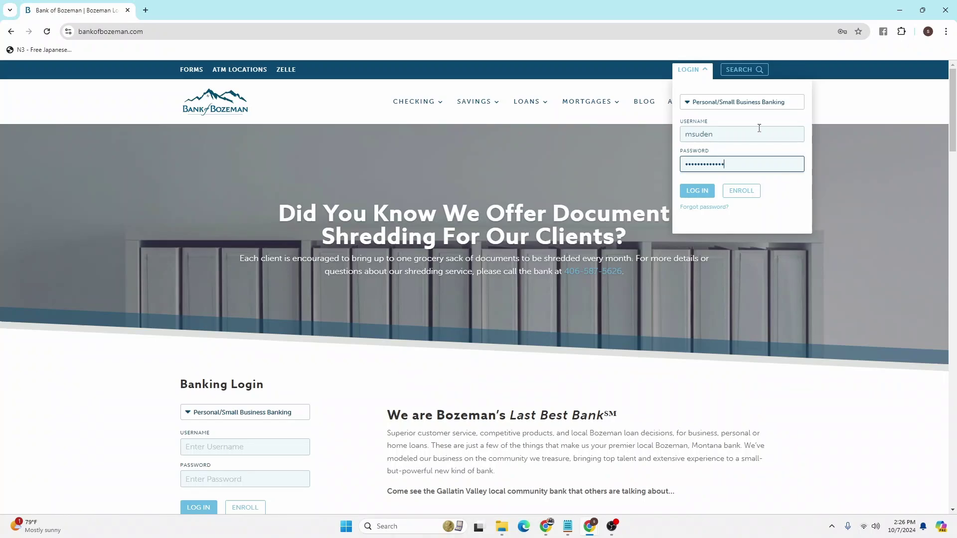
# Step: Recheck the panel's username and password fields before logging in
pyautogui.click(729, 135)
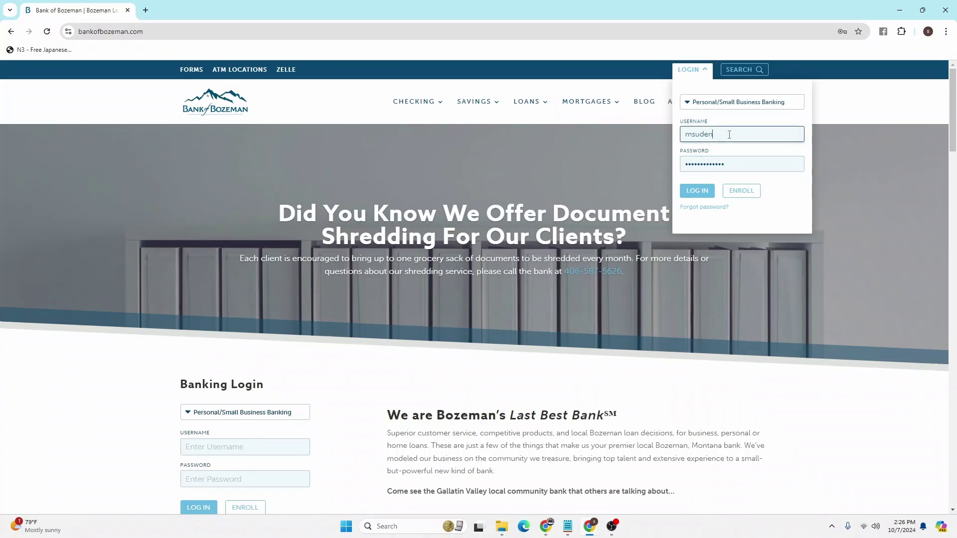
pyautogui.click(731, 163)
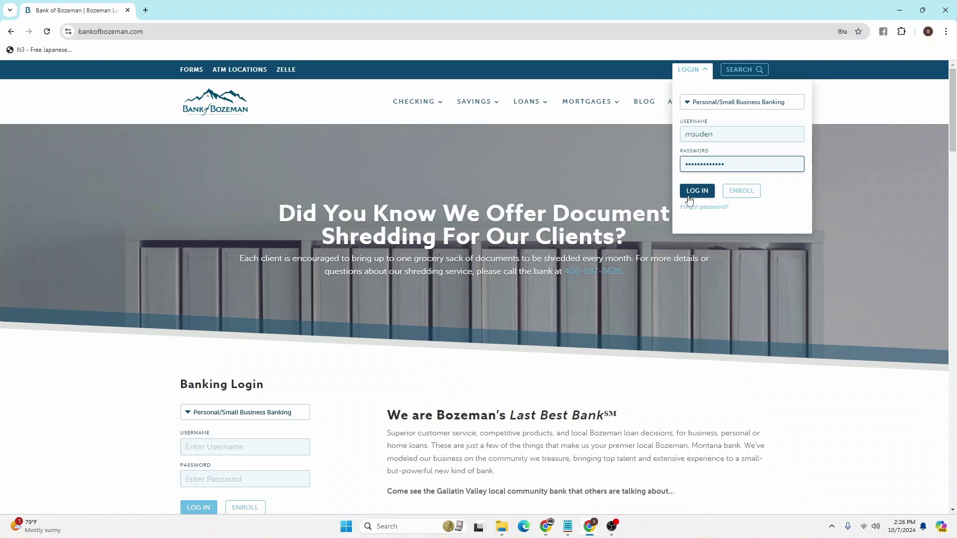